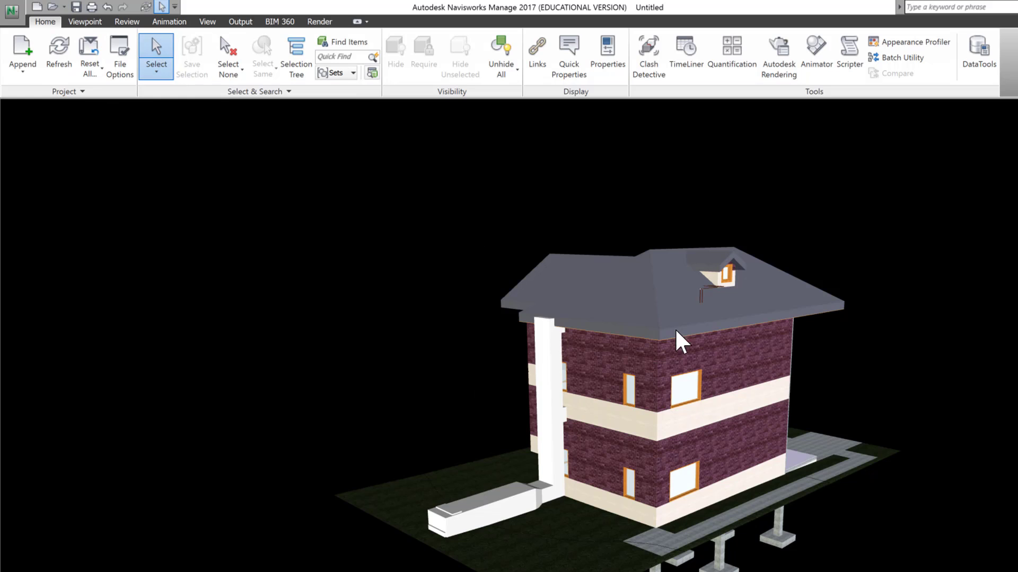
- Select the roof and two right-hand wall sections, view their tools, then clear the selection
{"action": "left_click", "coordinate": [626, 279]}
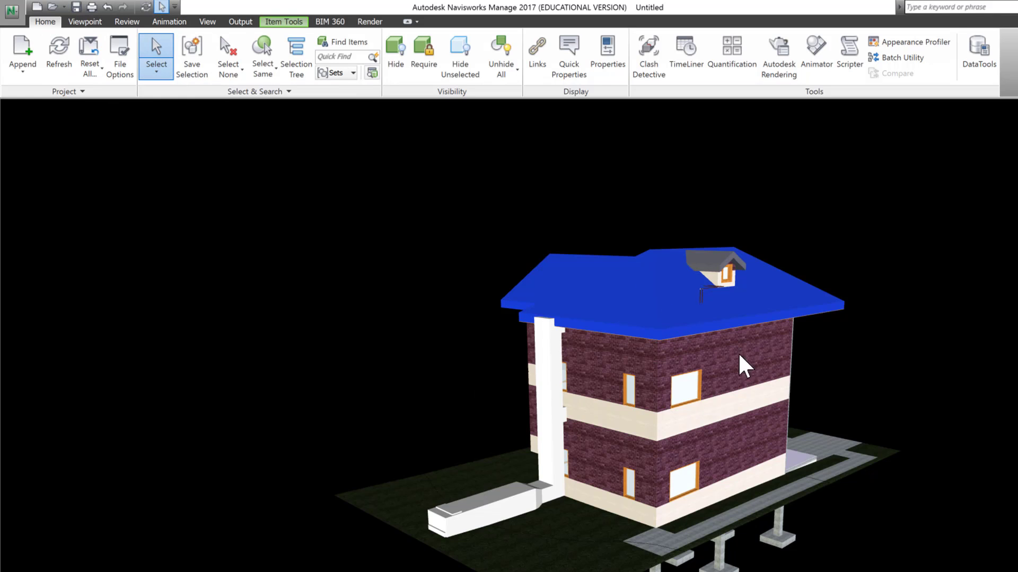
{"action": "left_click", "coordinate": [727, 371]}
{"action": "left_click", "coordinate": [716, 478]}
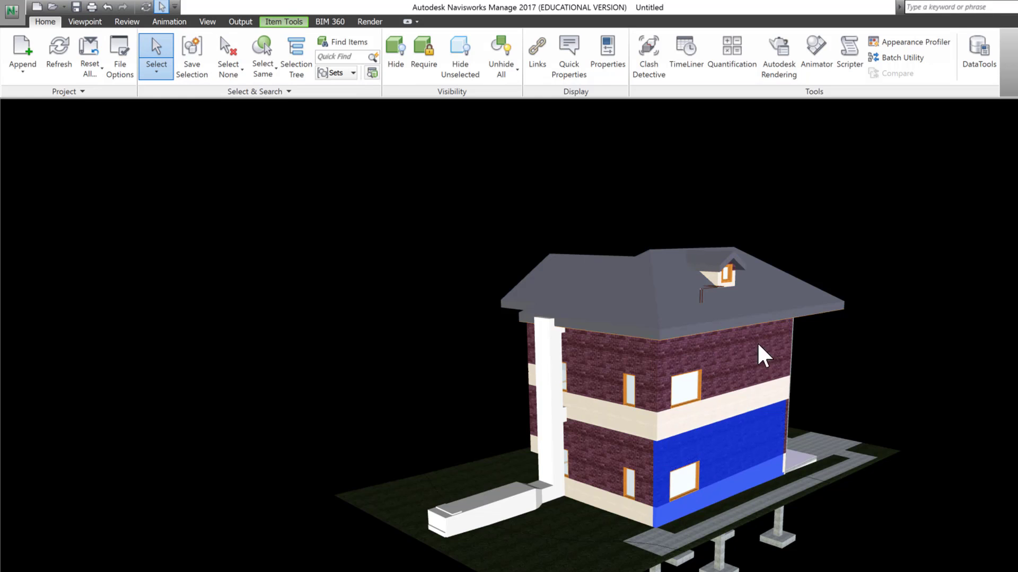
{"action": "left_click", "coordinate": [286, 21]}
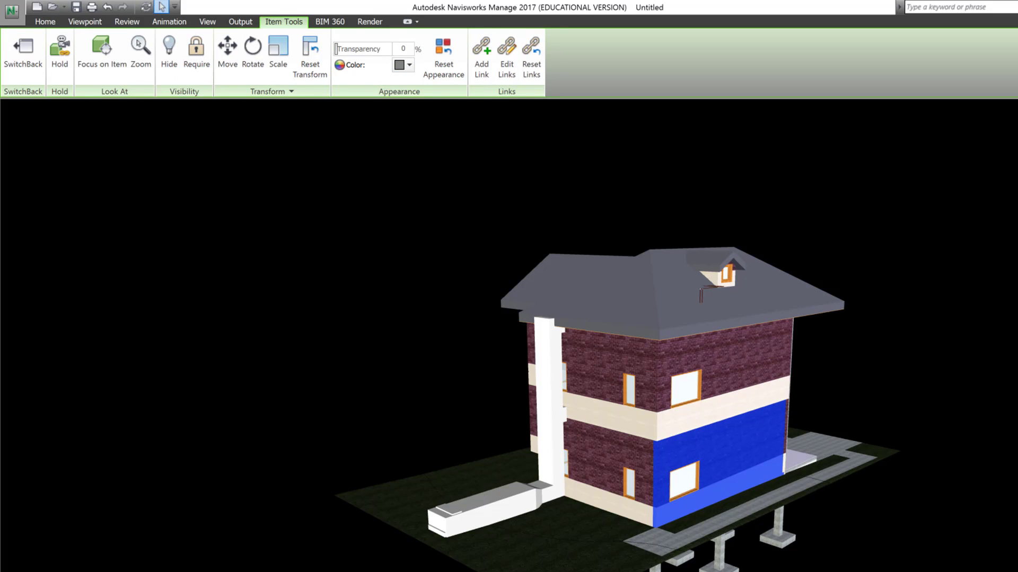
{"action": "key", "text": "Escape"}
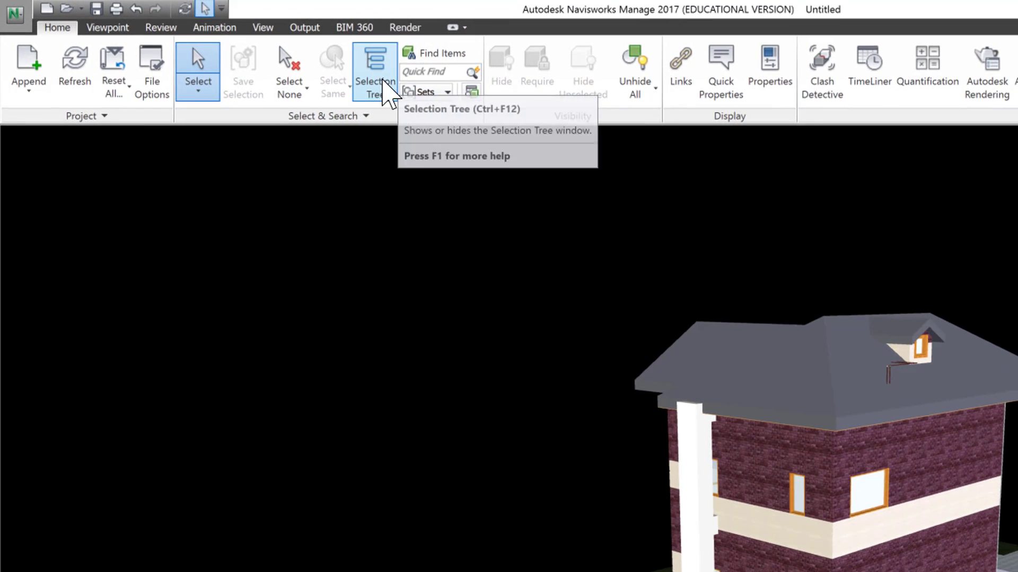
- Show the Selection Tree widened and select the Example File.nwc architecture model
{"action": "left_click", "coordinate": [386, 88]}
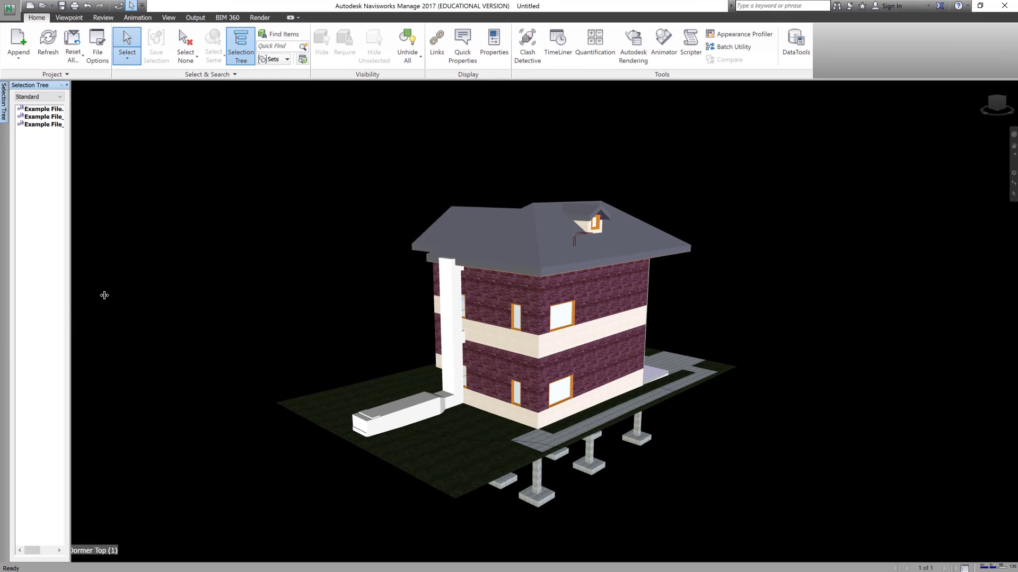
{"action": "left_click_drag", "start_coordinate": [104, 295], "coordinate": [88, 306]}
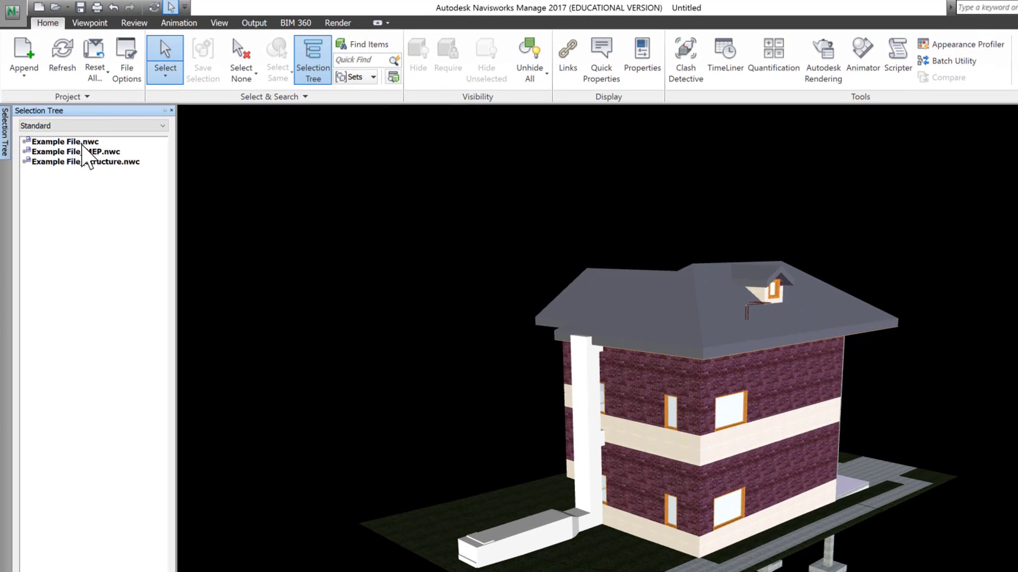
{"action": "left_click", "coordinate": [64, 109]}
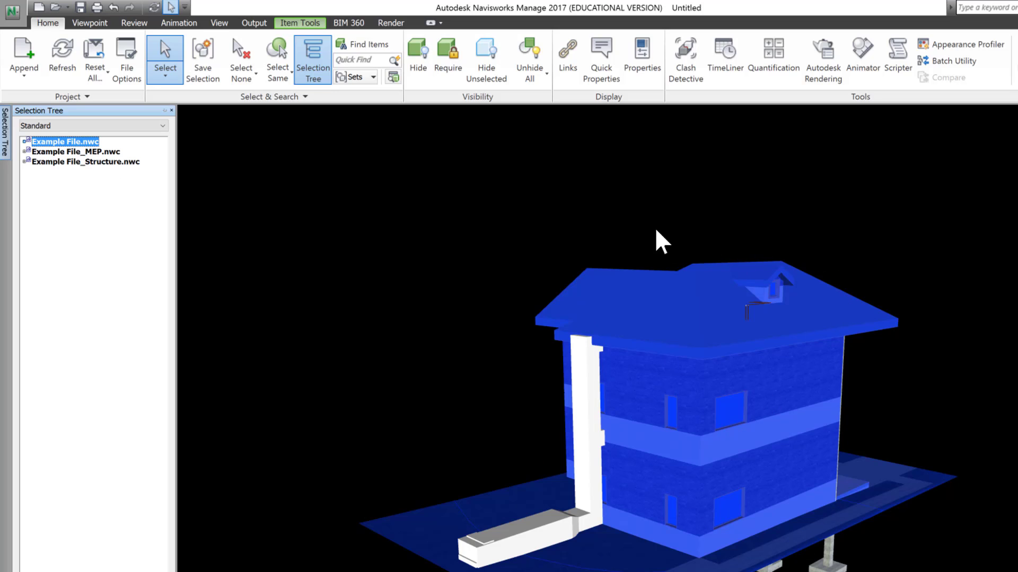
{"action": "left_click", "coordinate": [95, 153]}
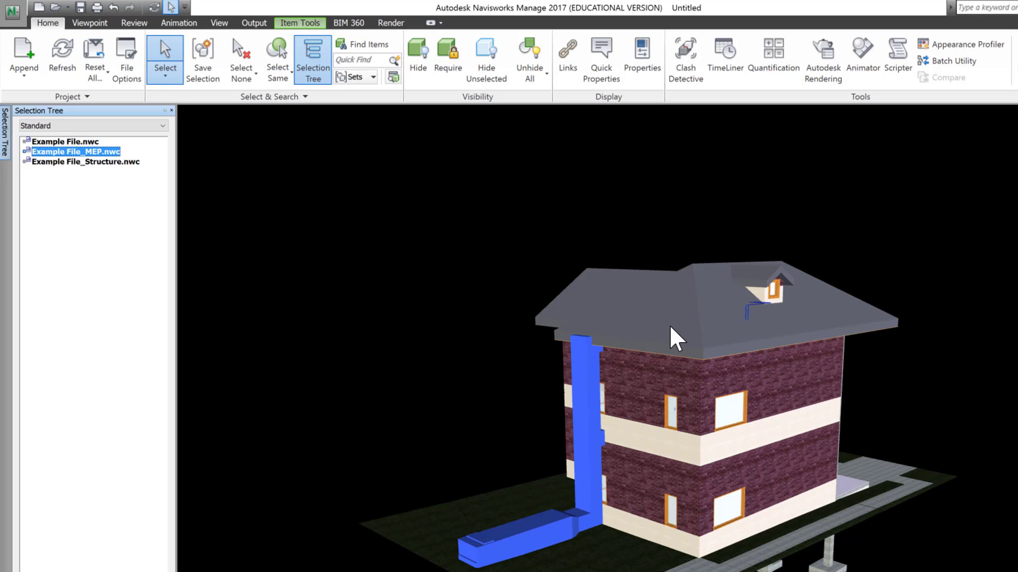
{"action": "left_click", "coordinate": [111, 162]}
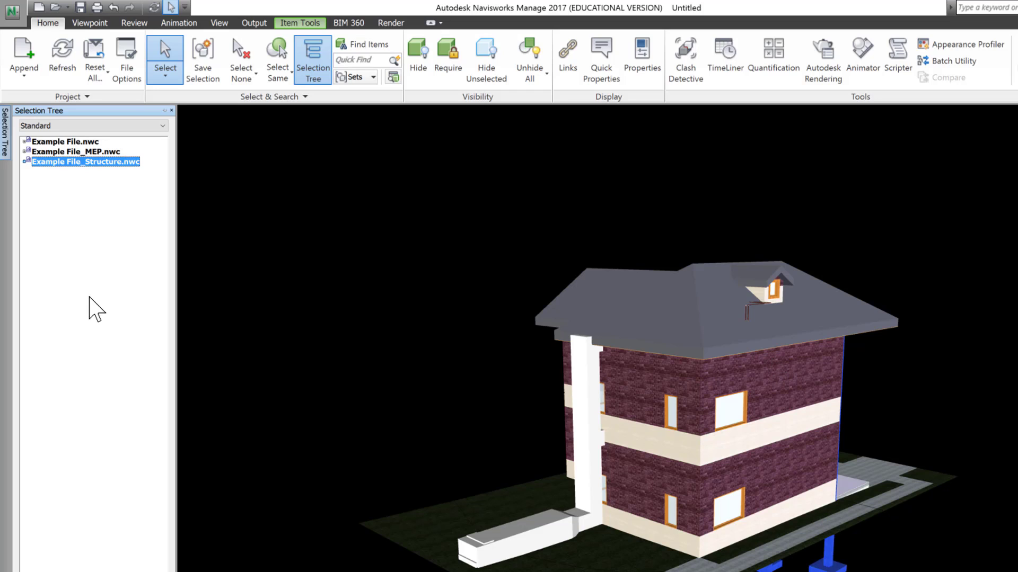
{"action": "left_click", "coordinate": [60, 142]}
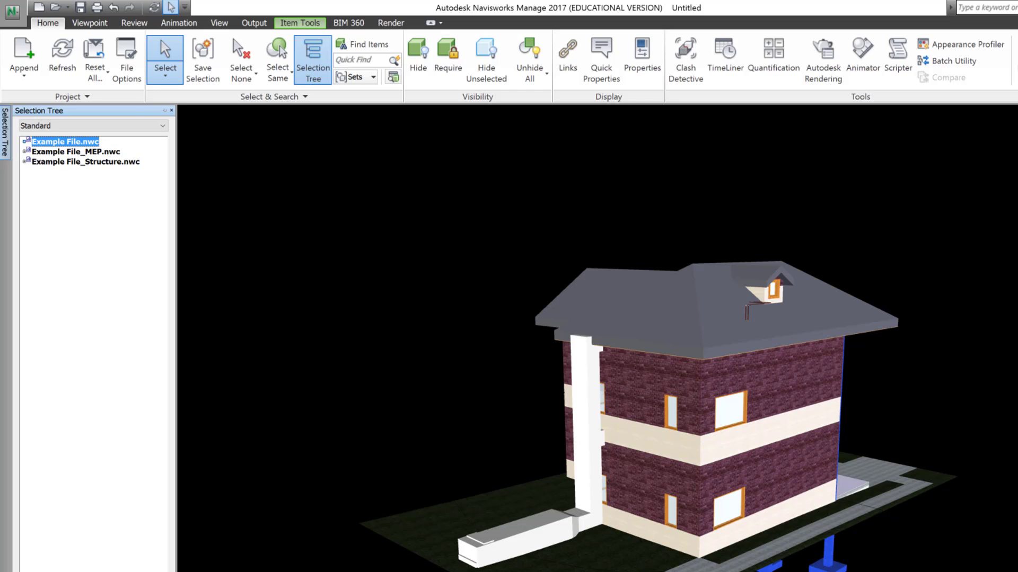
- Expand Example File.nwc to First Floor, select its Doors, then its Windows
{"action": "left_click", "coordinate": [26, 142]}
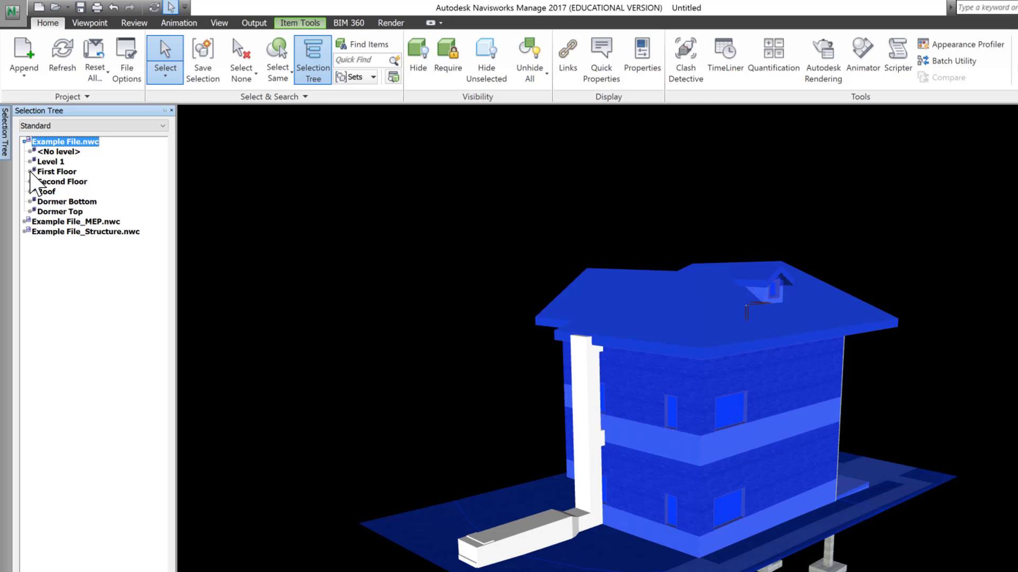
{"action": "left_click", "coordinate": [33, 171]}
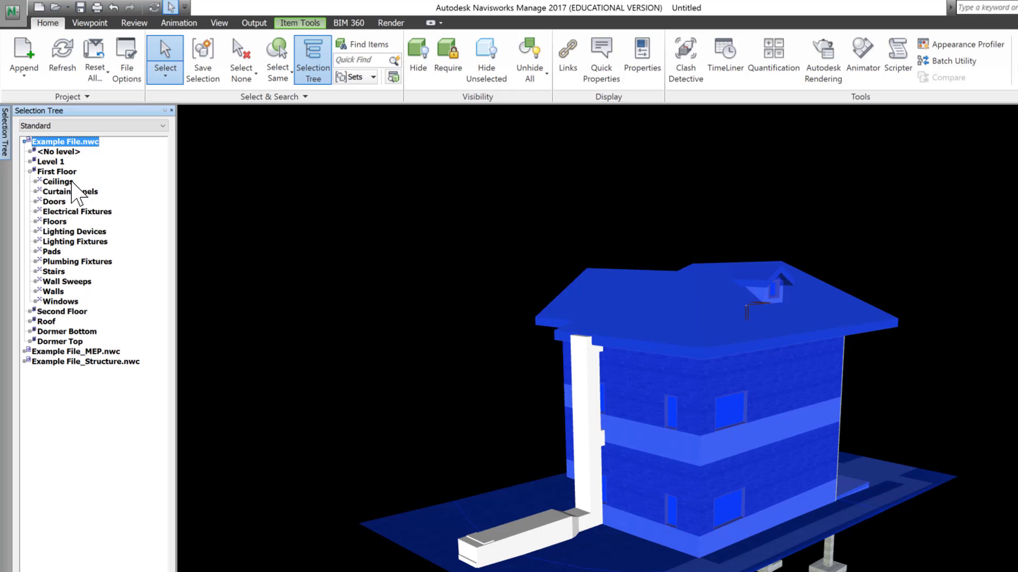
{"action": "left_click", "coordinate": [54, 203]}
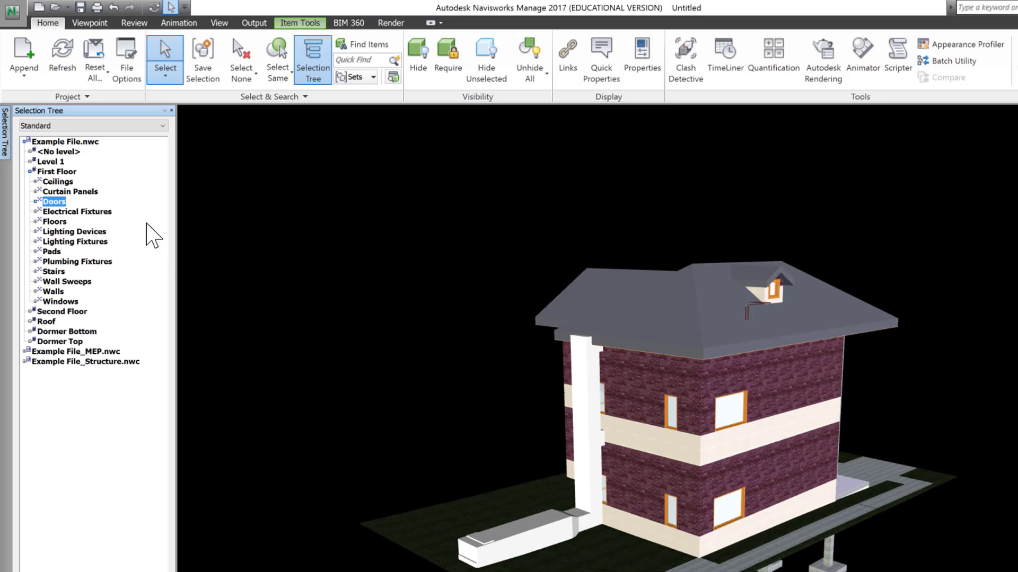
{"action": "left_click", "coordinate": [64, 302]}
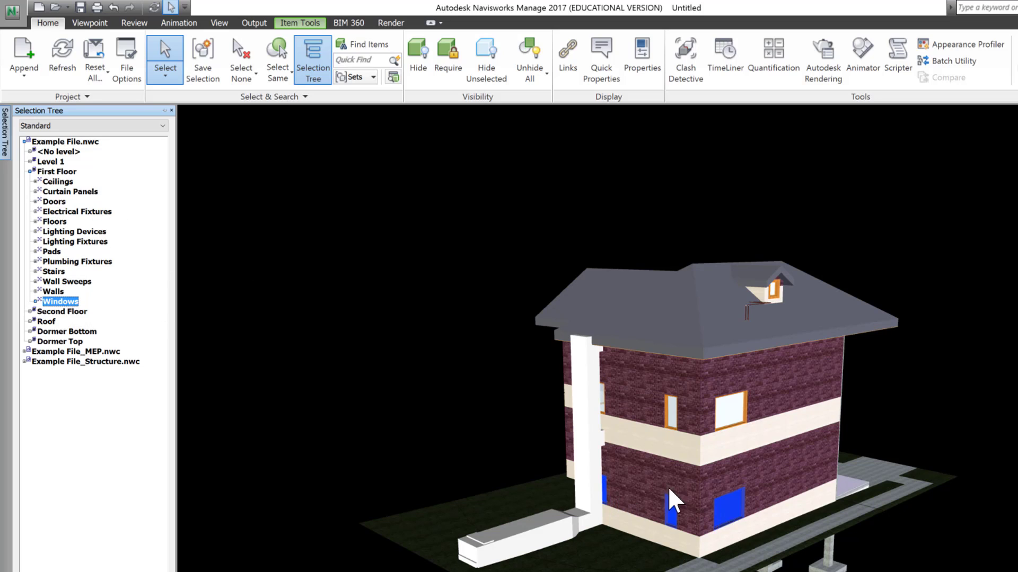
{"action": "left_click", "coordinate": [76, 183]}
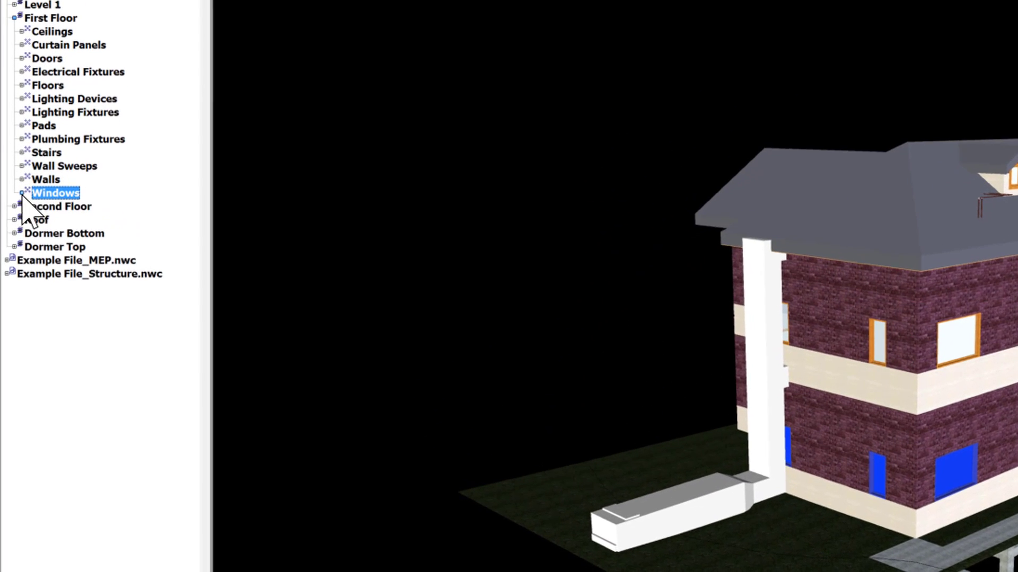
- Expand Windows and Fixed, then select only the 72" x 48" first-floor windows
{"action": "left_click", "coordinate": [22, 194]}
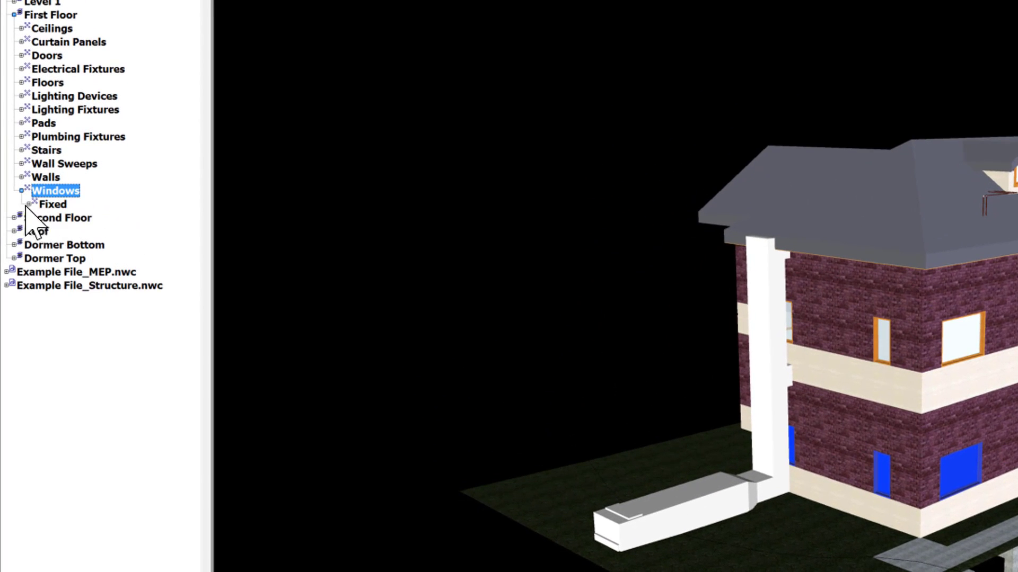
{"action": "left_click", "coordinate": [29, 205]}
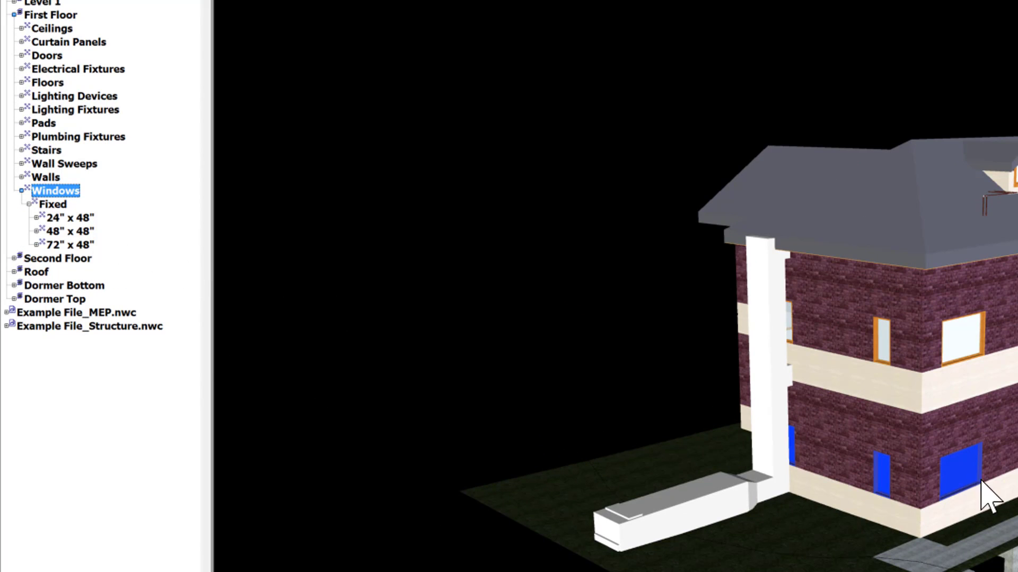
{"action": "left_click", "coordinate": [80, 245]}
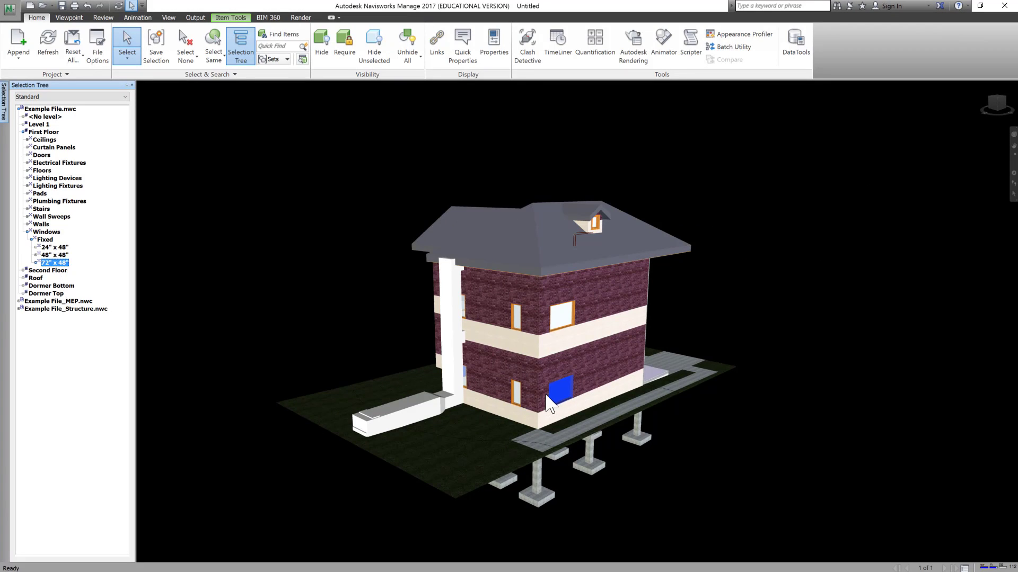
- Clear the window selection, collapse the architecture file, and expand the MEP file's First Floor
{"action": "key", "text": "Escape"}
{"action": "left_click", "coordinate": [23, 132]}
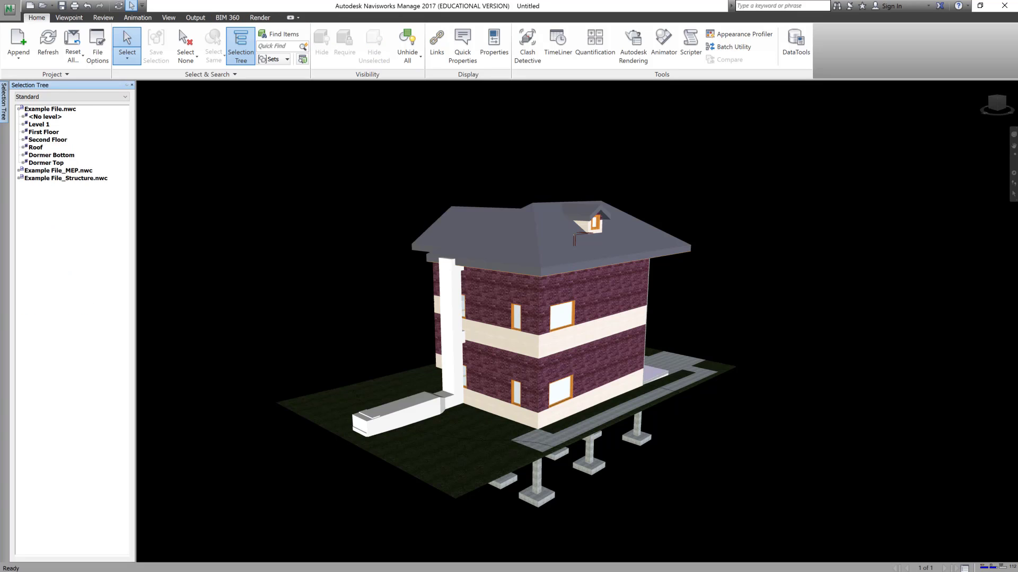
{"action": "left_click", "coordinate": [20, 109]}
{"action": "double_click", "coordinate": [36, 117]}
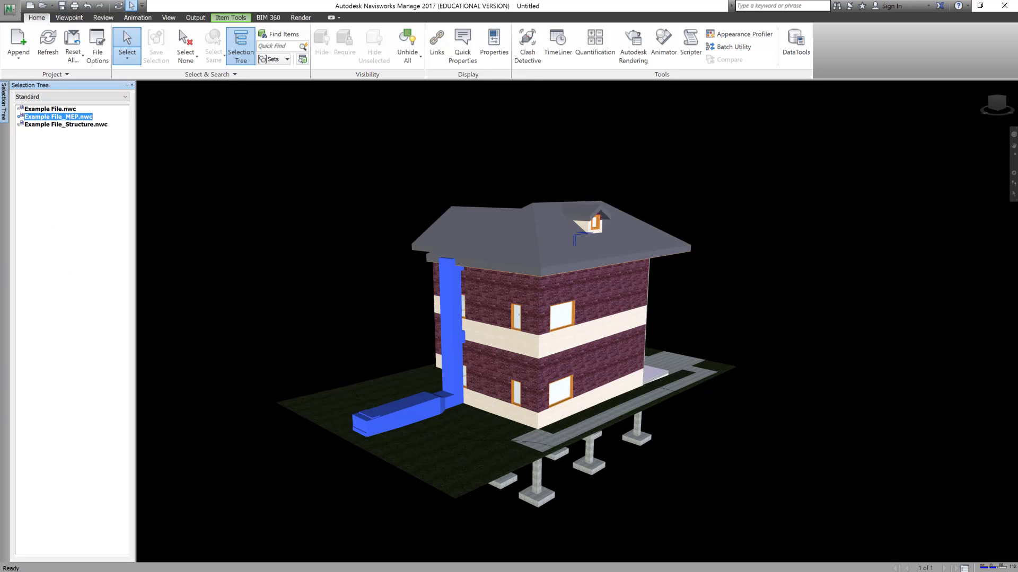
{"action": "left_click", "coordinate": [24, 139]}
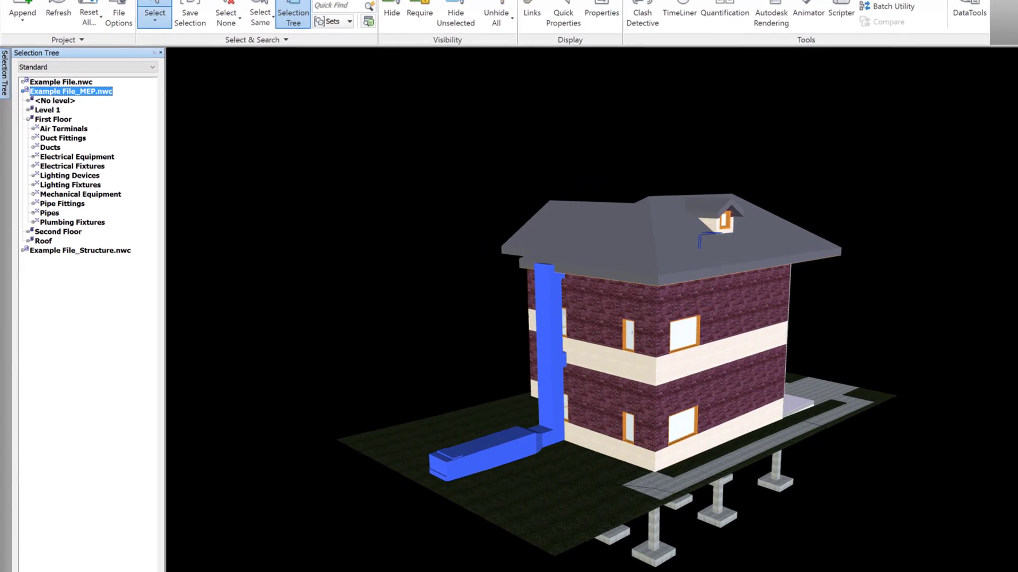
- Select Air Terminals, Duct Fittings, Electrical Equipment, Mechanical Equipment and Ducts, then clear and collapse MEP
{"action": "left_click", "coordinate": [73, 125]}
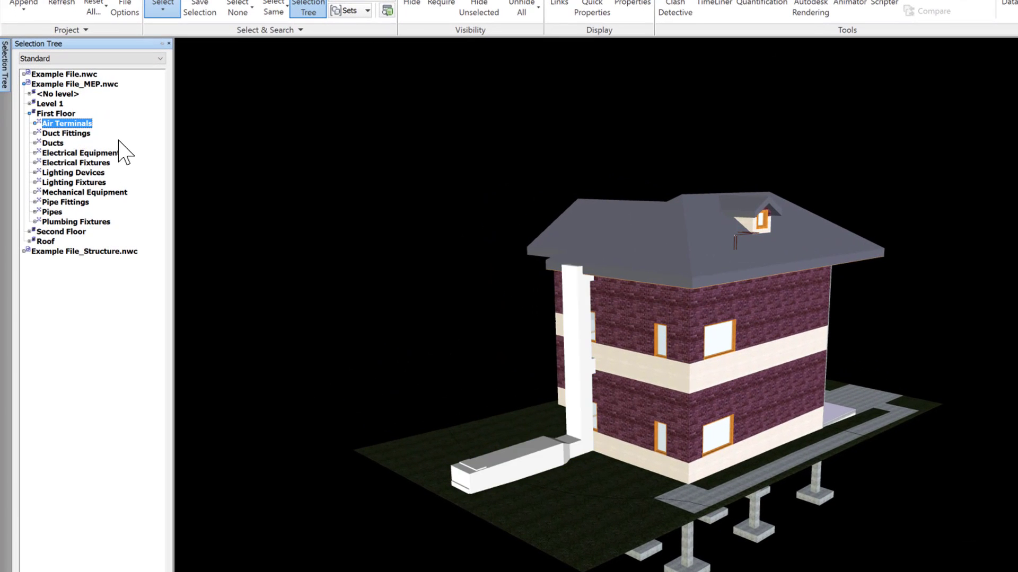
{"action": "left_click", "coordinate": [88, 134]}
{"action": "left_click", "coordinate": [87, 143]}
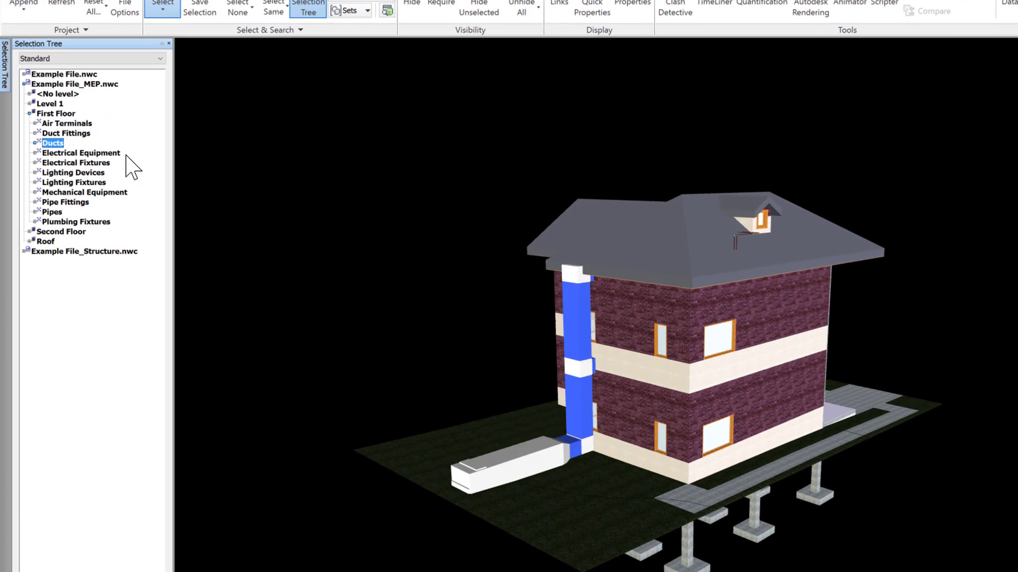
{"action": "left_click", "coordinate": [111, 192]}
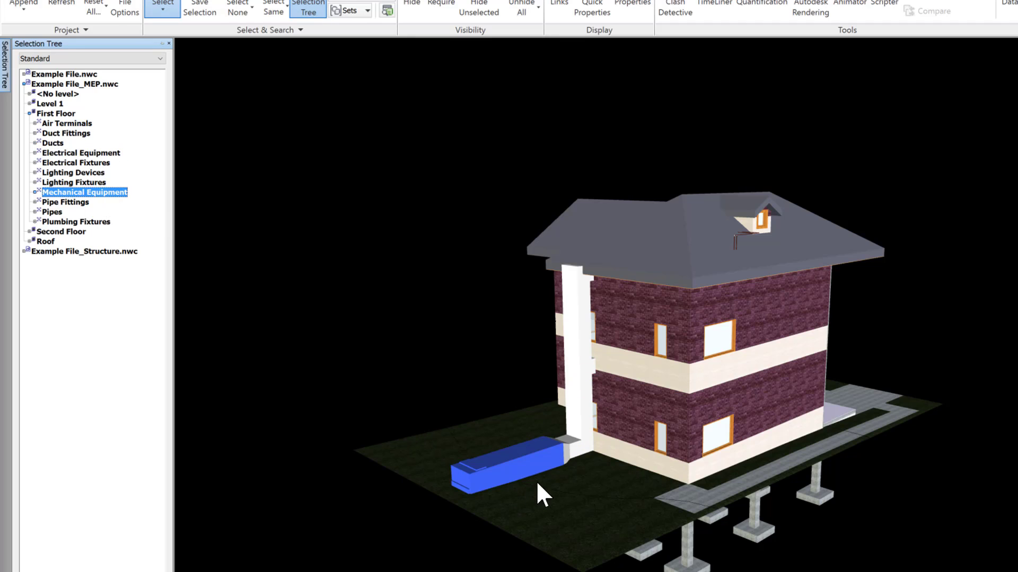
{"action": "left_click", "coordinate": [565, 292]}
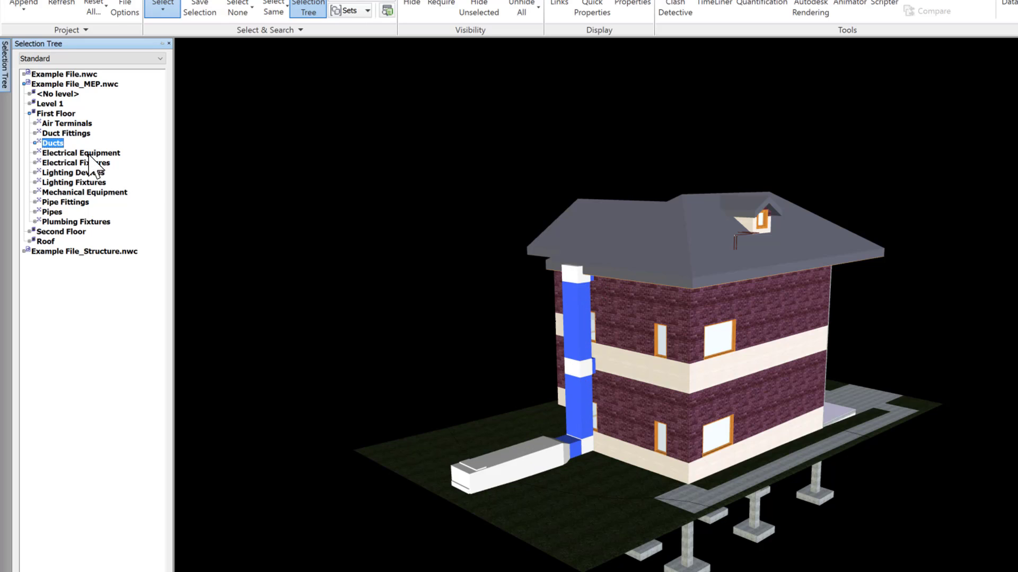
{"action": "left_click", "coordinate": [69, 133]}
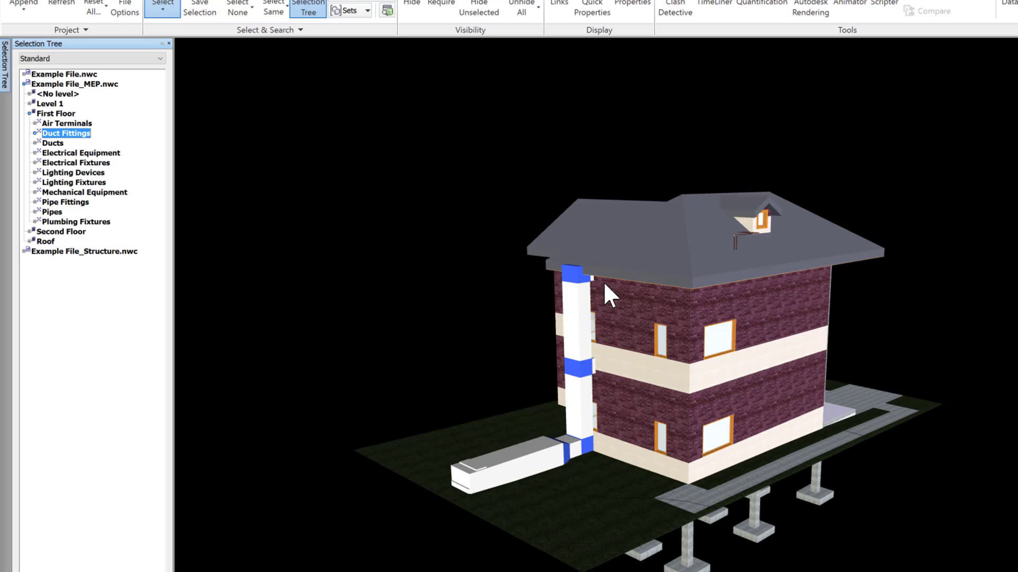
{"action": "key", "text": "Escape"}
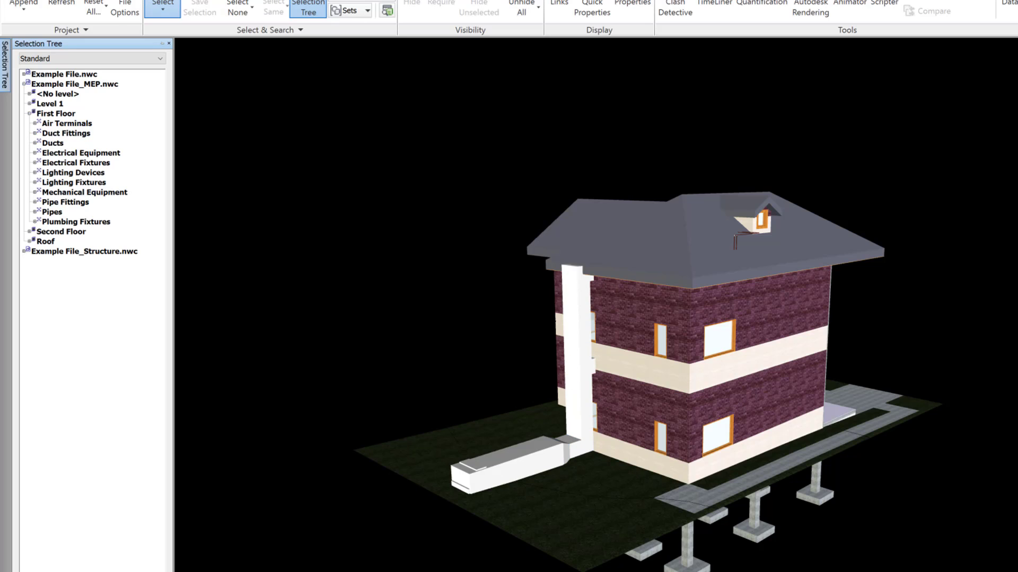
{"action": "left_click", "coordinate": [26, 83]}
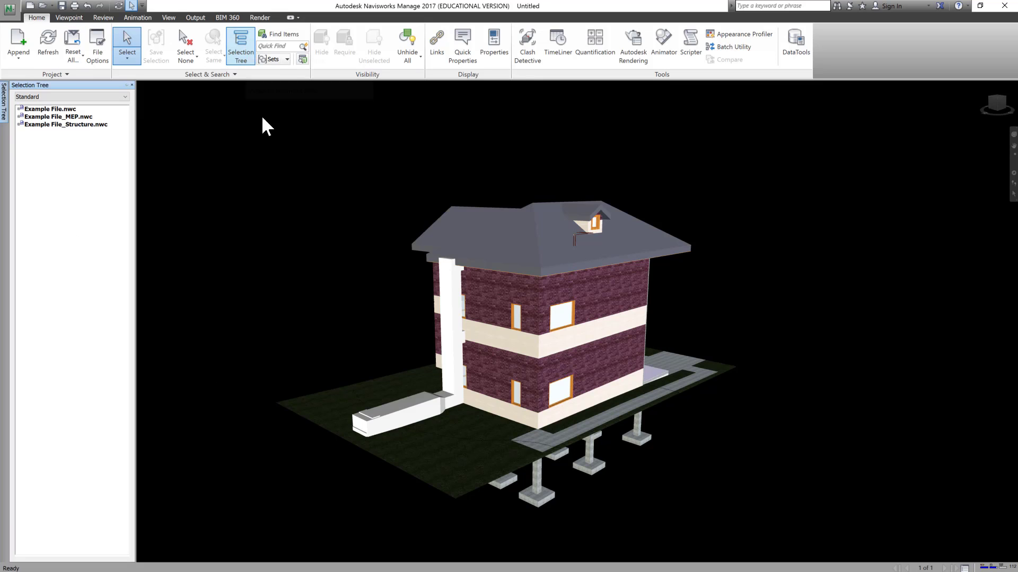
- Reopen the Selection Tree and Quick Find all items matching 'concrete'
{"action": "left_click", "coordinate": [240, 47]}
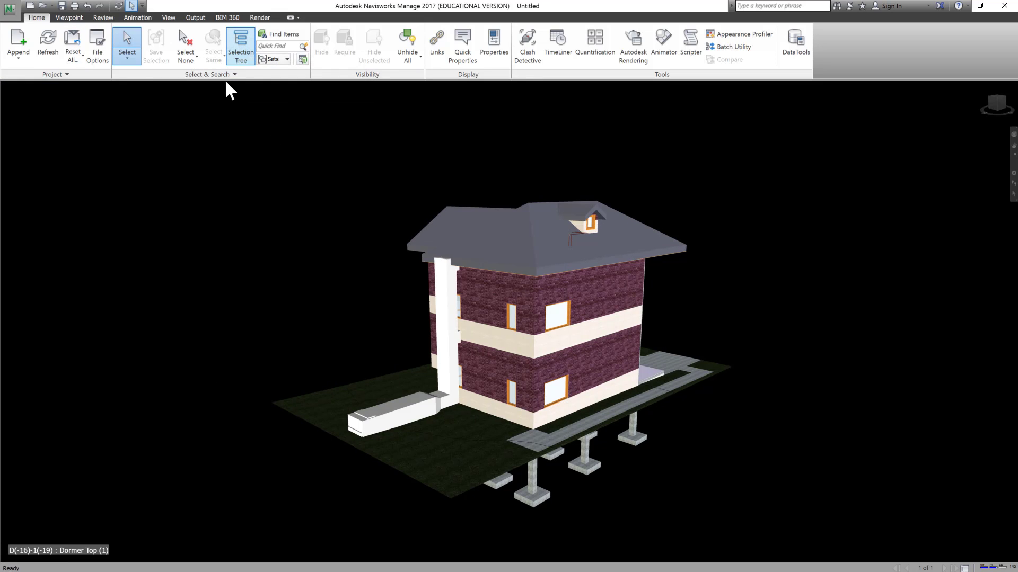
{"action": "left_click", "coordinate": [241, 50]}
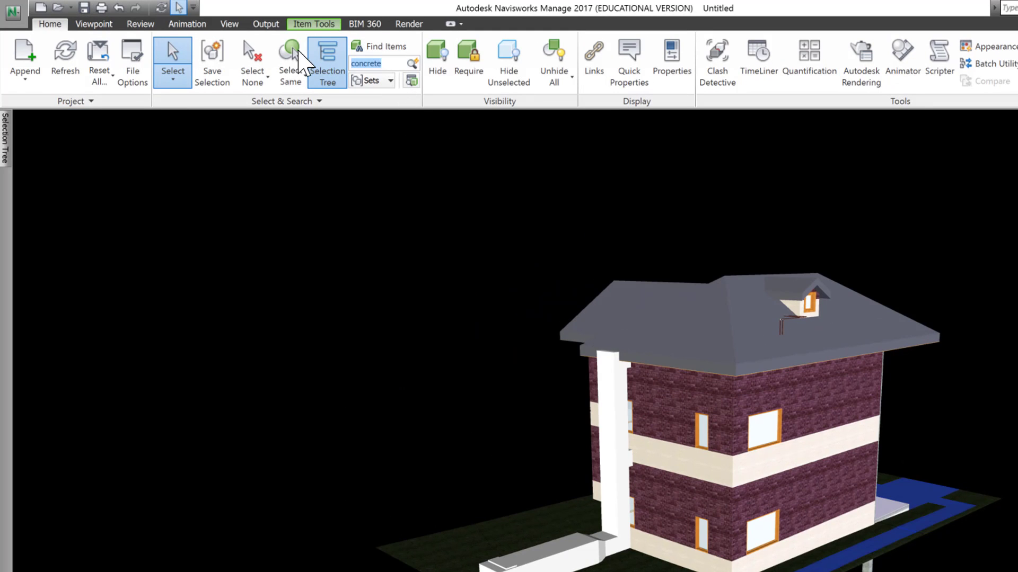
{"action": "type", "text": "concr"}
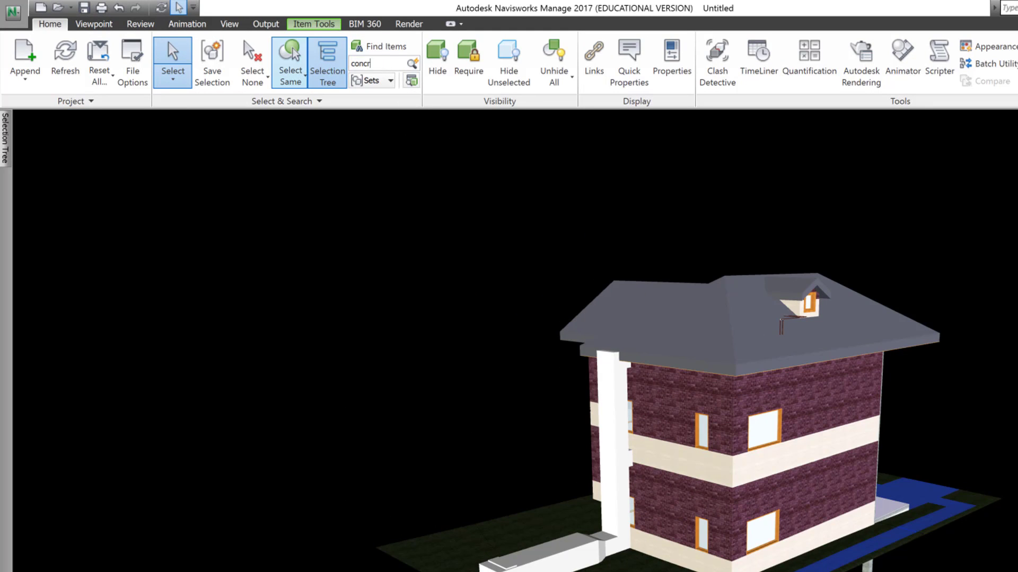
{"action": "type", "text": "ete"}
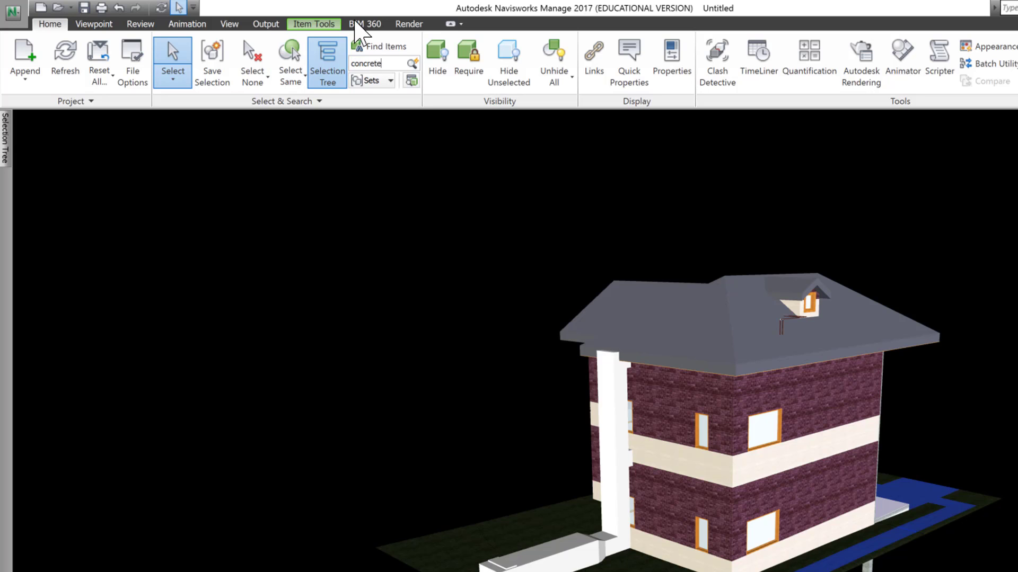
{"action": "key", "text": "Return"}
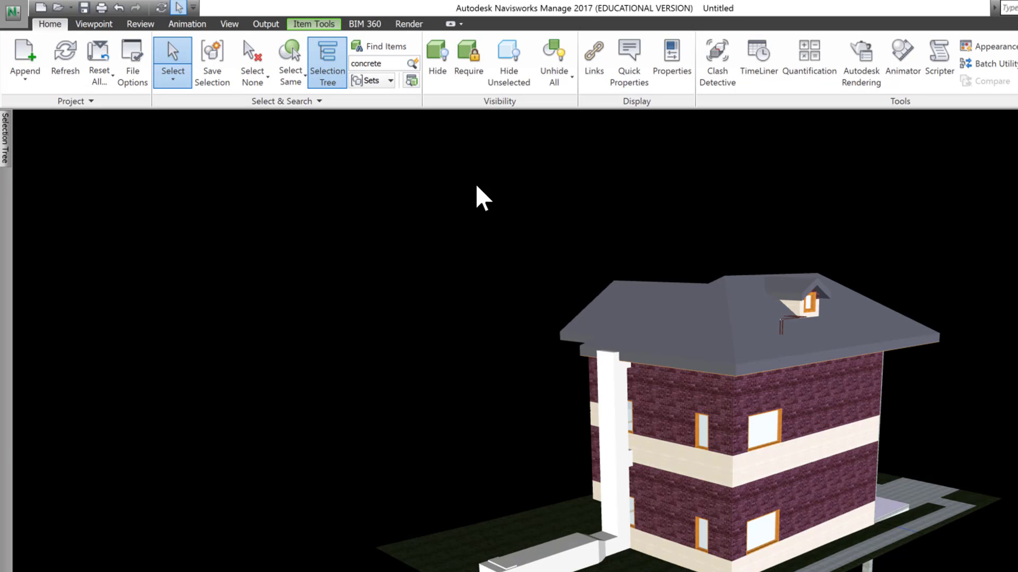
{"action": "left_click", "coordinate": [412, 66]}
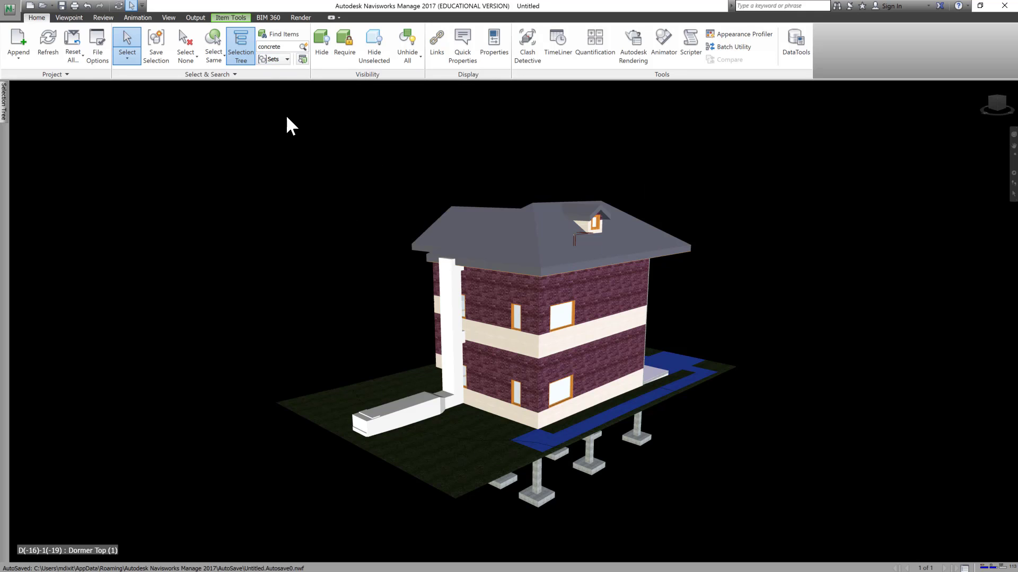
- Select the roof, hide it, and bring it back
{"action": "left_click", "coordinate": [275, 59]}
{"action": "left_click", "coordinate": [398, 193]}
{"action": "left_click", "coordinate": [739, 145]}
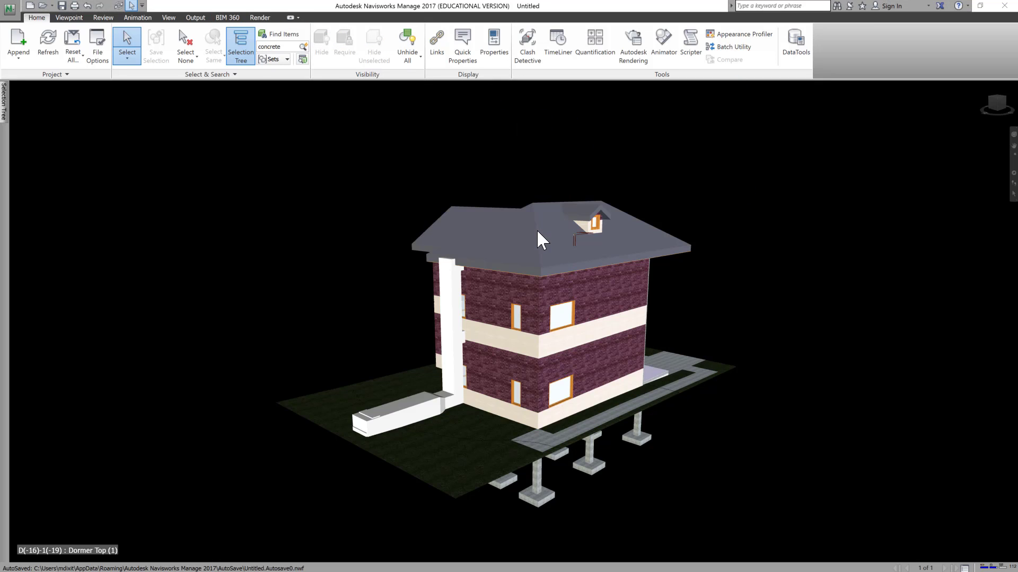
{"action": "left_click", "coordinate": [561, 243]}
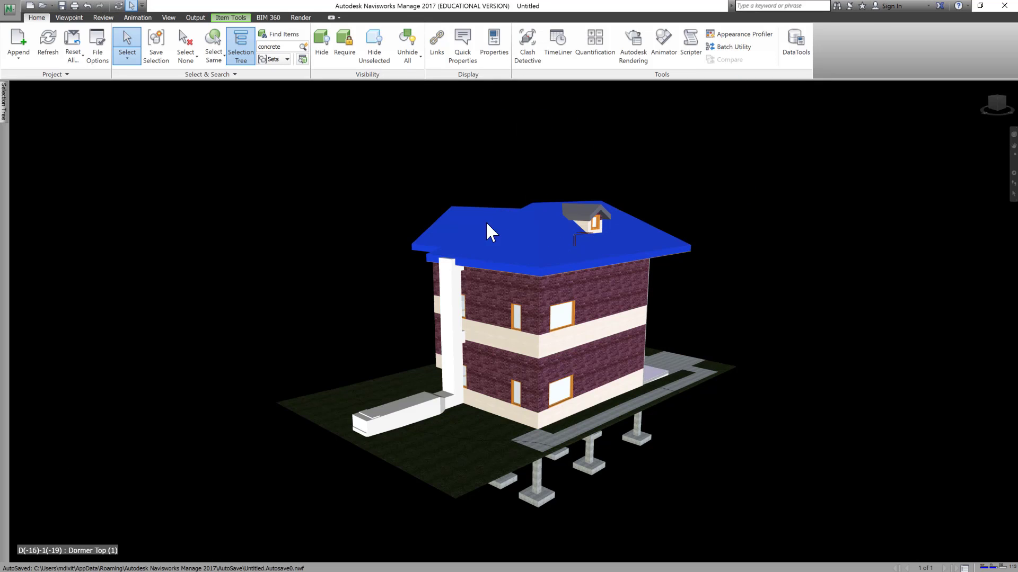
{"action": "left_click", "coordinate": [321, 46]}
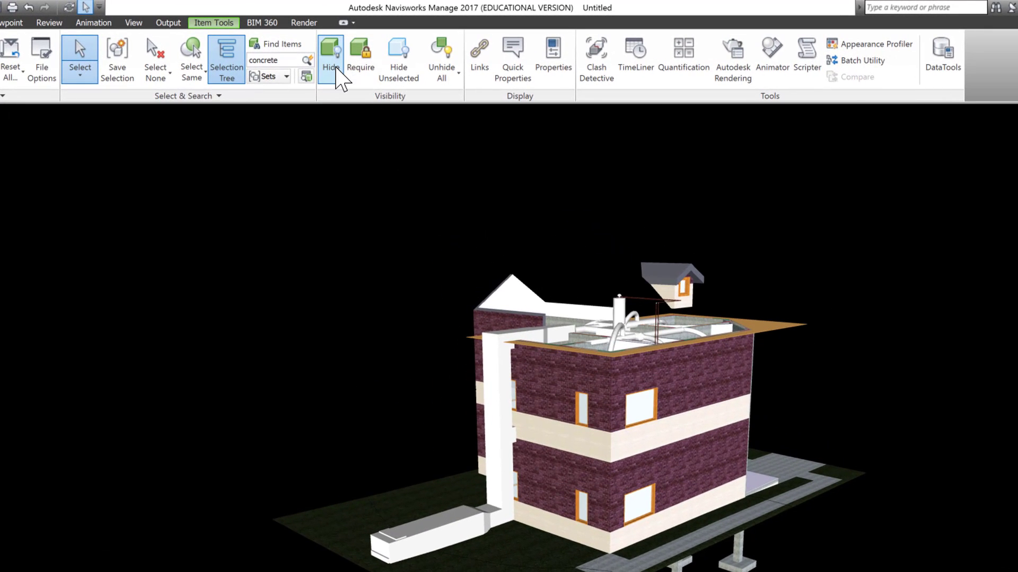
{"action": "left_click", "coordinate": [340, 76]}
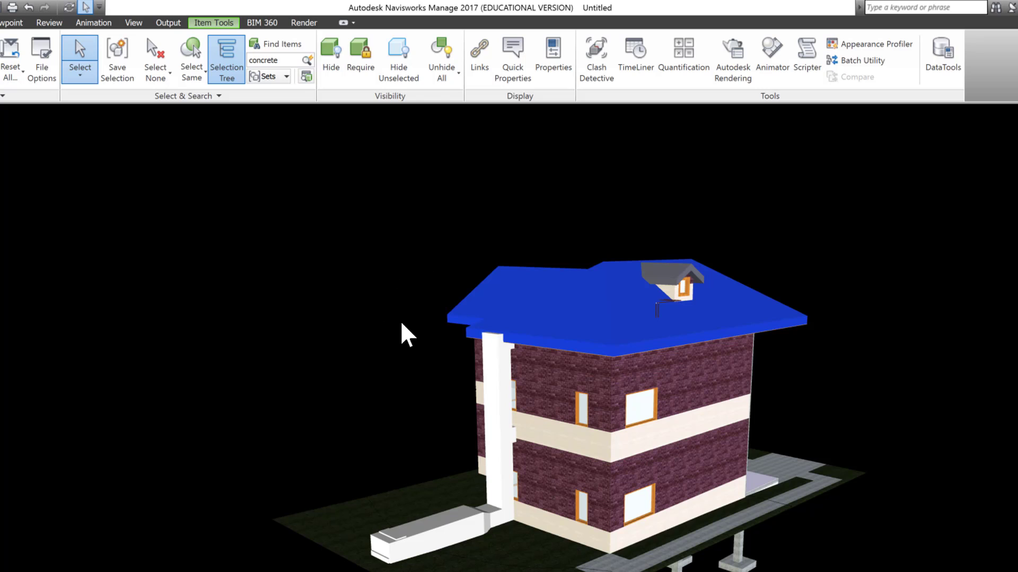
- Isolate the roof with Hide Unselected, then unhide everything
{"action": "left_click", "coordinate": [399, 59]}
{"action": "left_click", "coordinate": [398, 63]}
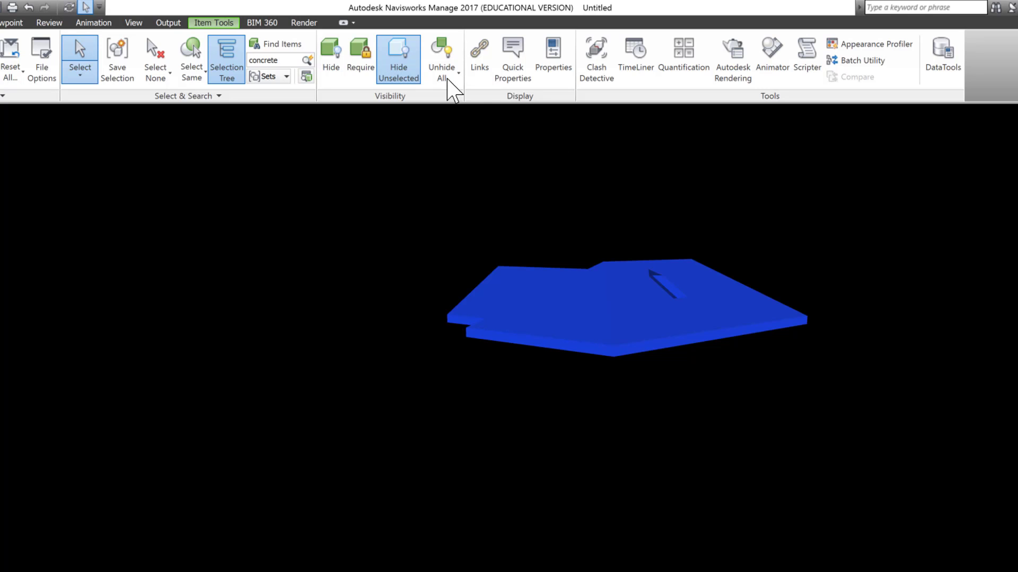
{"action": "left_click", "coordinate": [443, 64]}
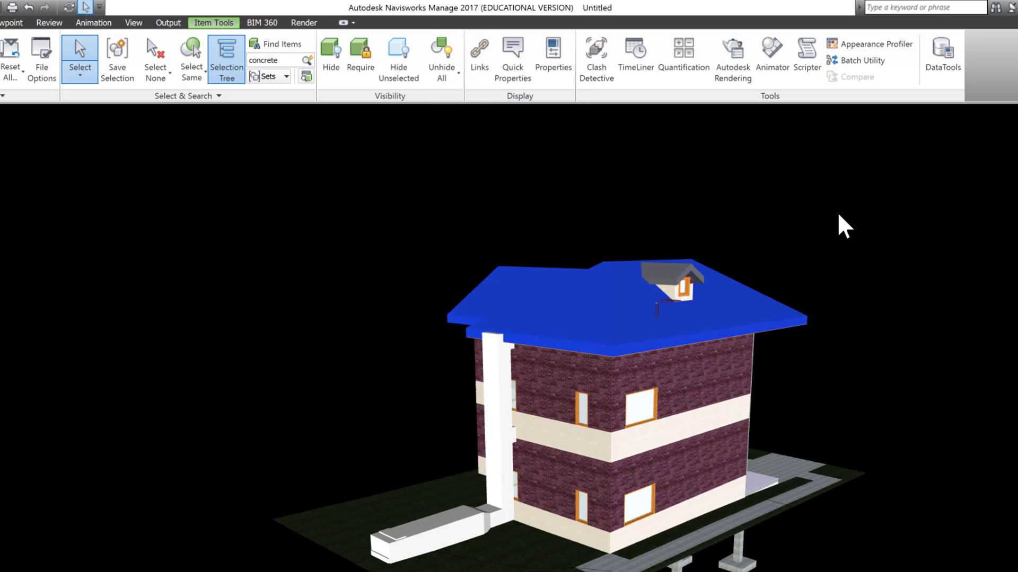
{"action": "left_click", "coordinate": [479, 64]}
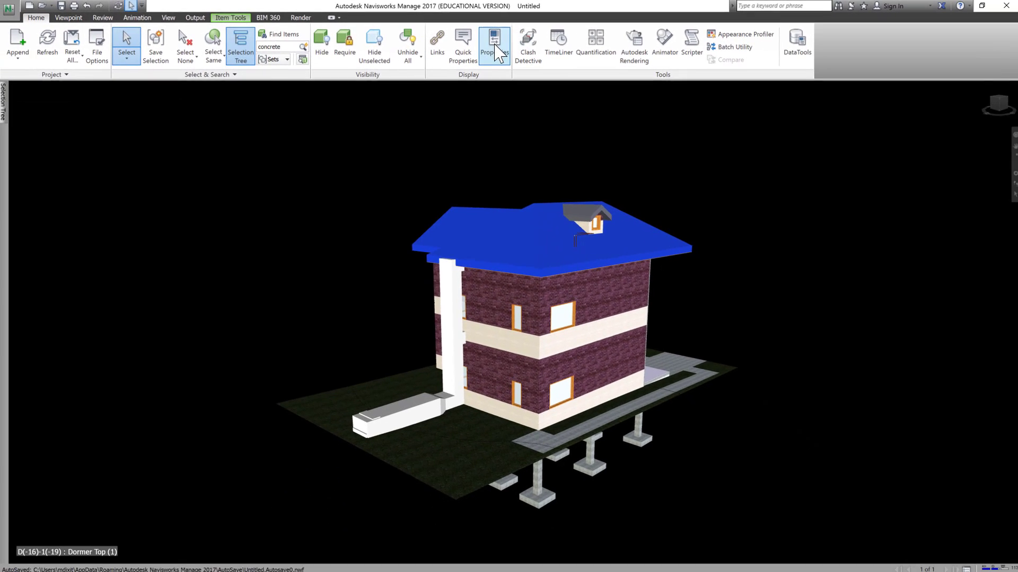
- Show the Properties panel and inspect the upper gypsum wall's properties
{"action": "left_click", "coordinate": [495, 49]}
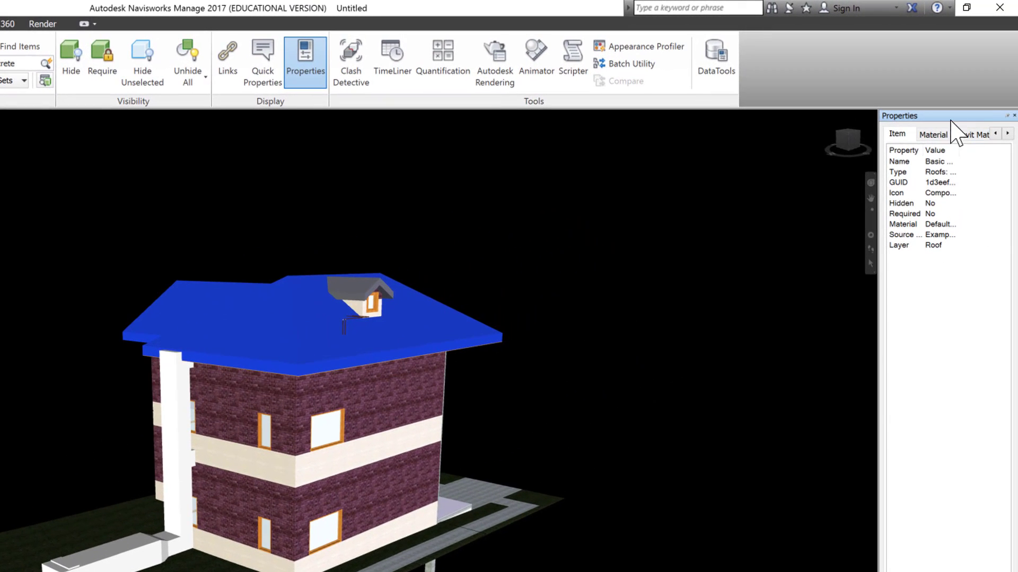
{"action": "left_click", "coordinate": [427, 396]}
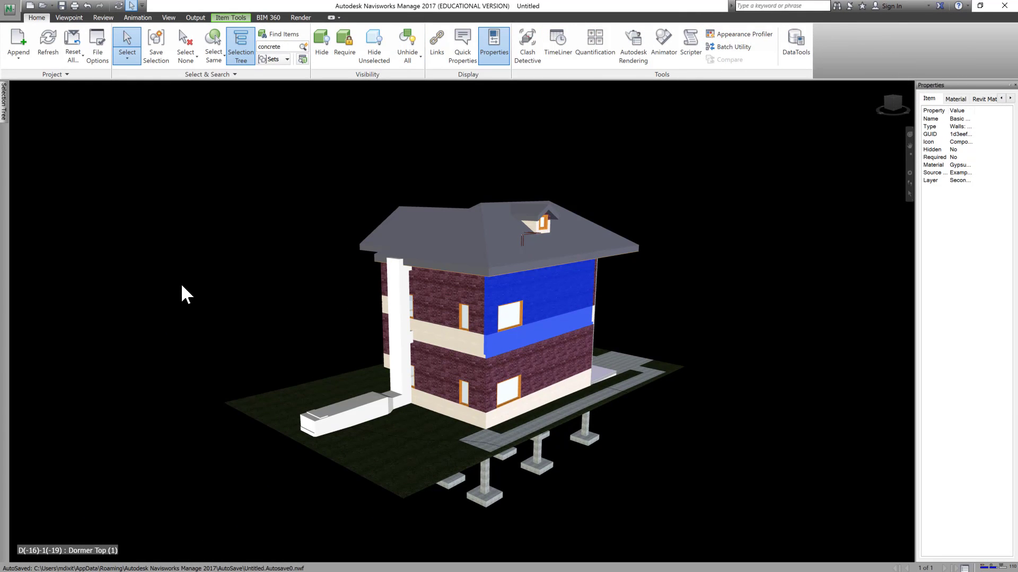
{"action": "left_click", "coordinate": [437, 47]}
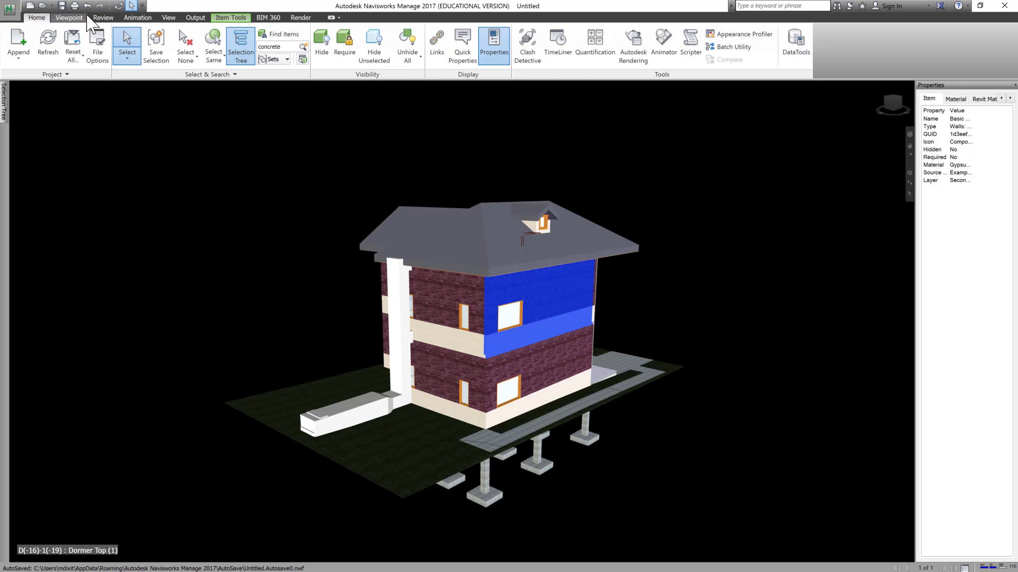
- Browse the Viewpoint camera tools, then bring up the Review measuring and redline tools
{"action": "left_click", "coordinate": [69, 18]}
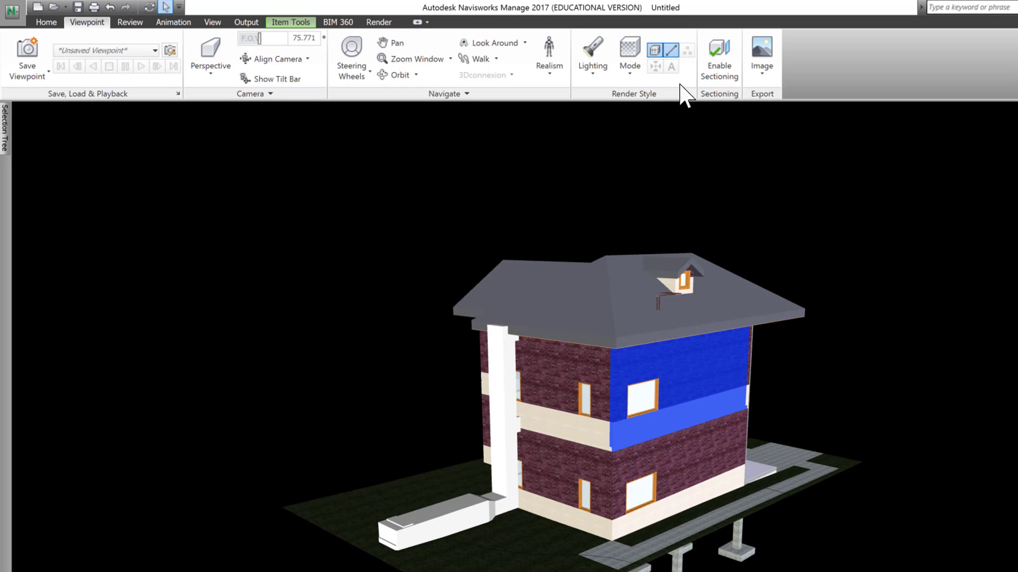
{"action": "left_click", "coordinate": [931, 335]}
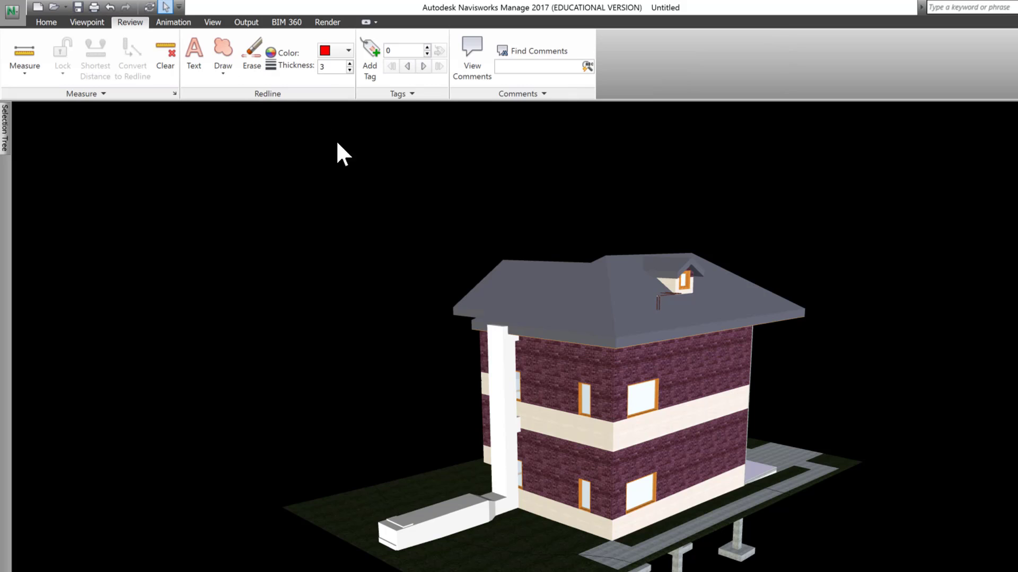
- Check the available Measure methods, then bring up the Animation tools
{"action": "left_click", "coordinate": [24, 73]}
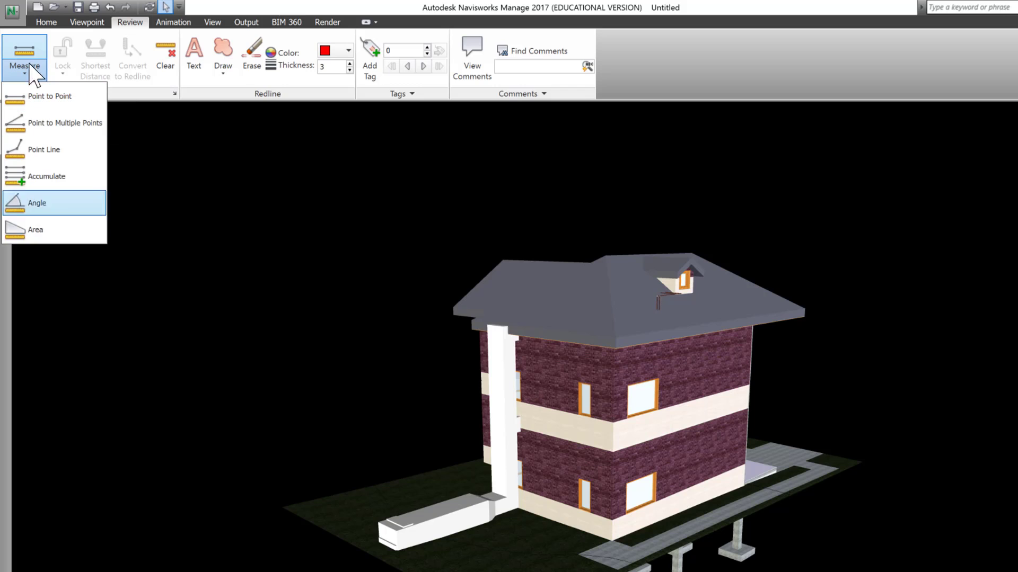
{"action": "left_click", "coordinate": [647, 119]}
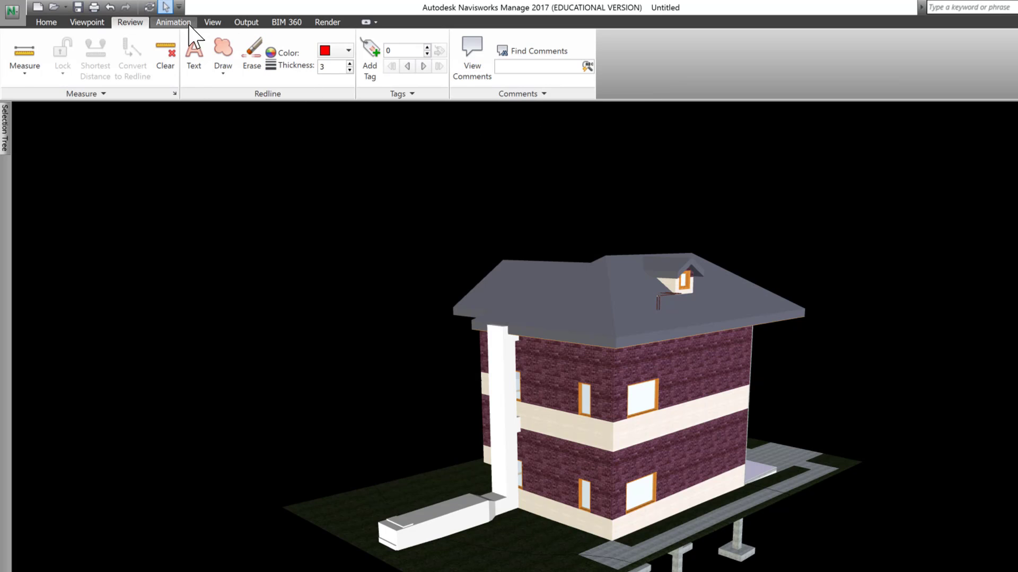
{"action": "left_click", "coordinate": [172, 22]}
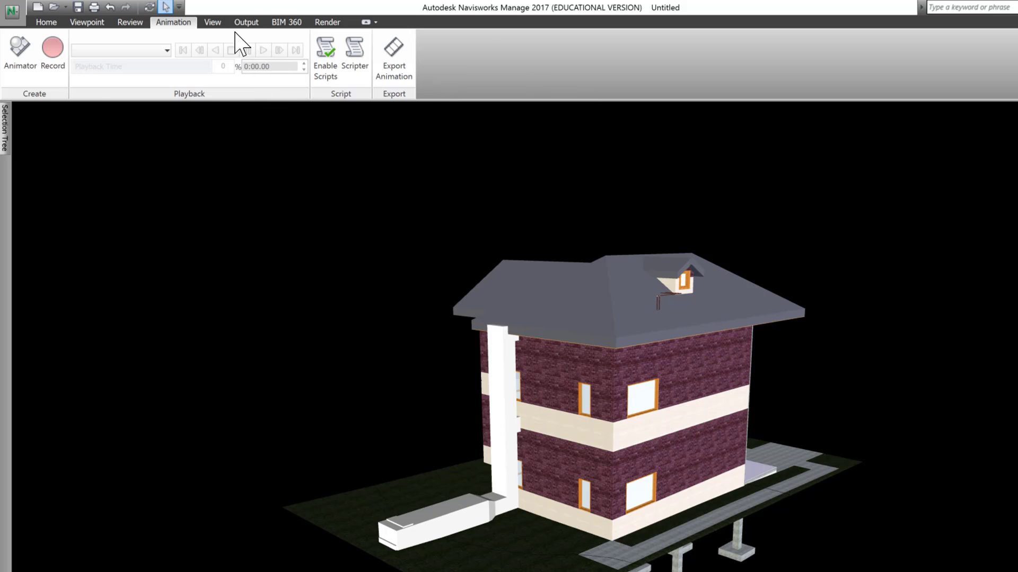
- Toggle the View grid on and off, check grid modes, then show the Output tools
{"action": "left_click", "coordinate": [213, 22]}
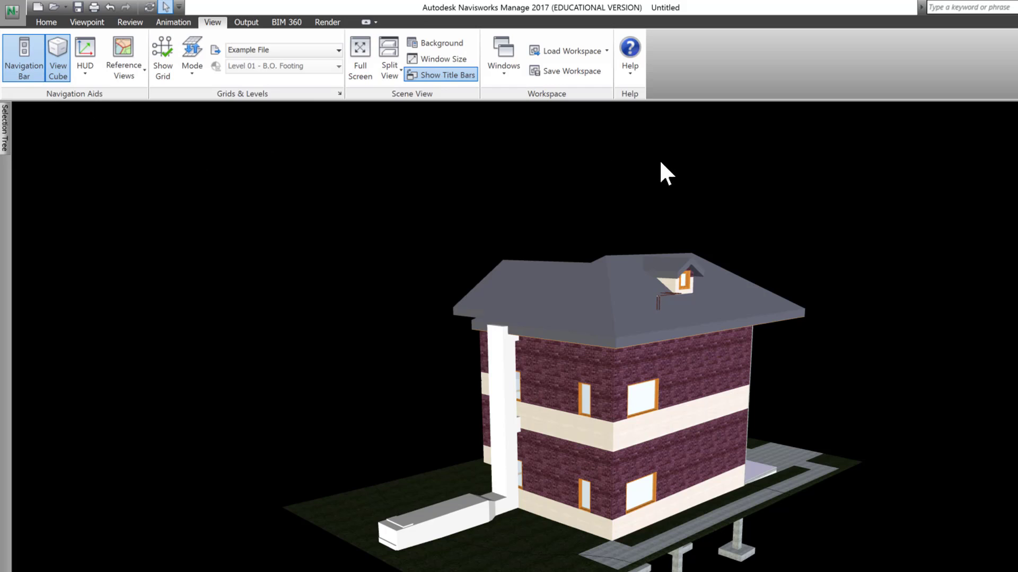
{"action": "left_click", "coordinate": [163, 70]}
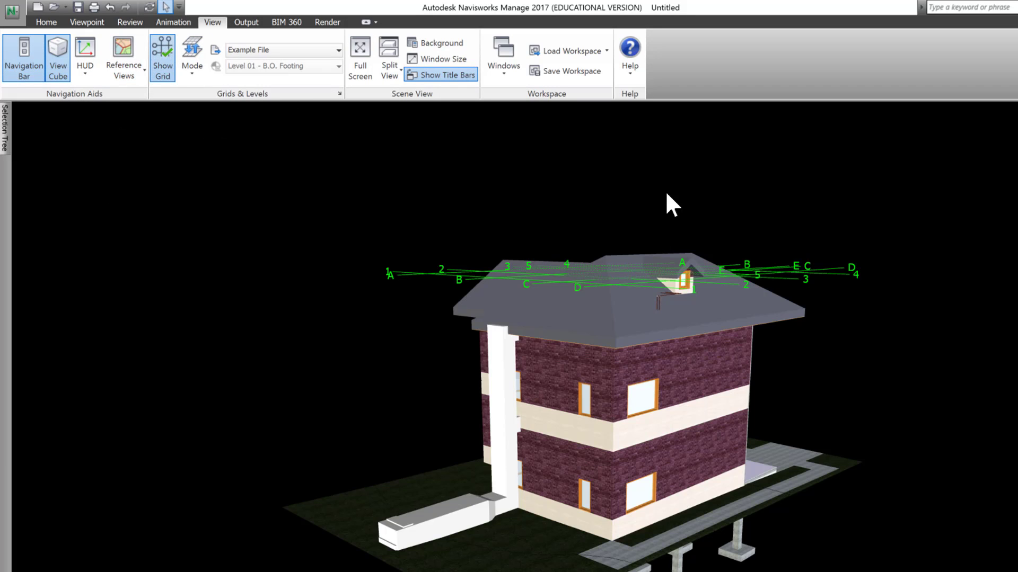
{"action": "left_click", "coordinate": [162, 68]}
{"action": "left_click", "coordinate": [194, 73]}
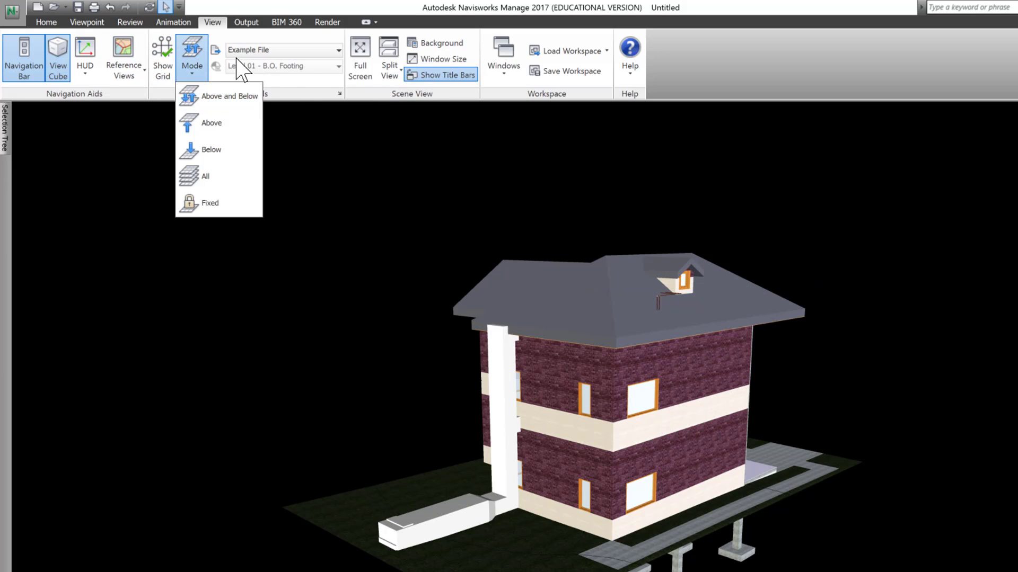
{"action": "left_click", "coordinate": [245, 23]}
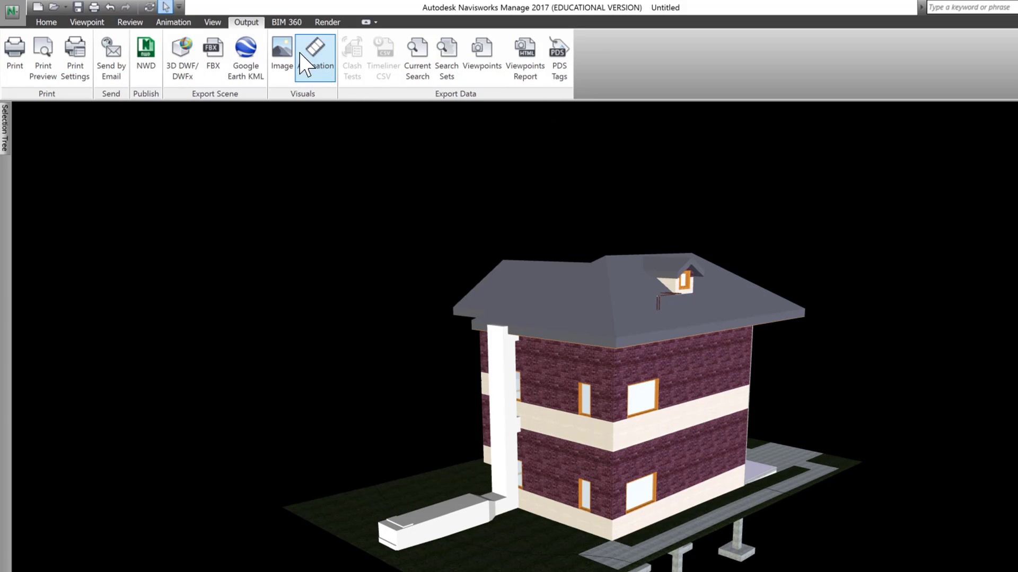
- Browse the BIM 360 tab, then the Render tab's ray trace and cloud rendering tools
{"action": "left_click", "coordinate": [287, 22]}
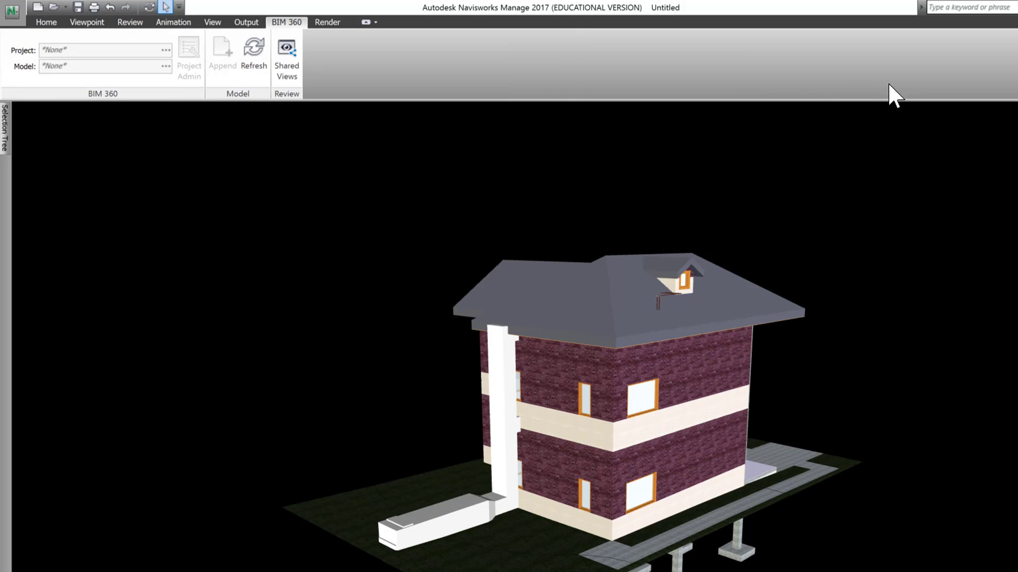
{"action": "left_click", "coordinate": [327, 23]}
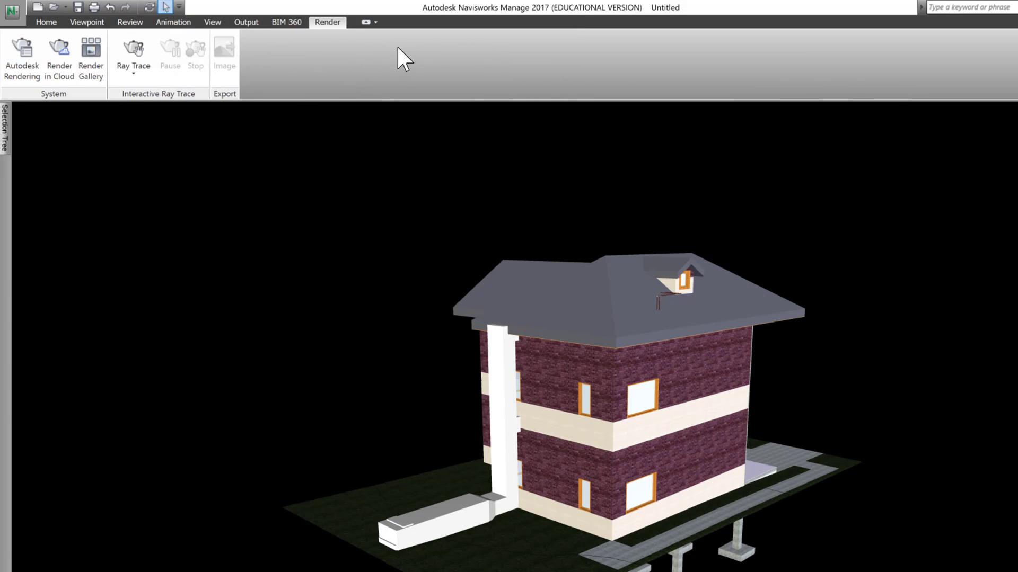